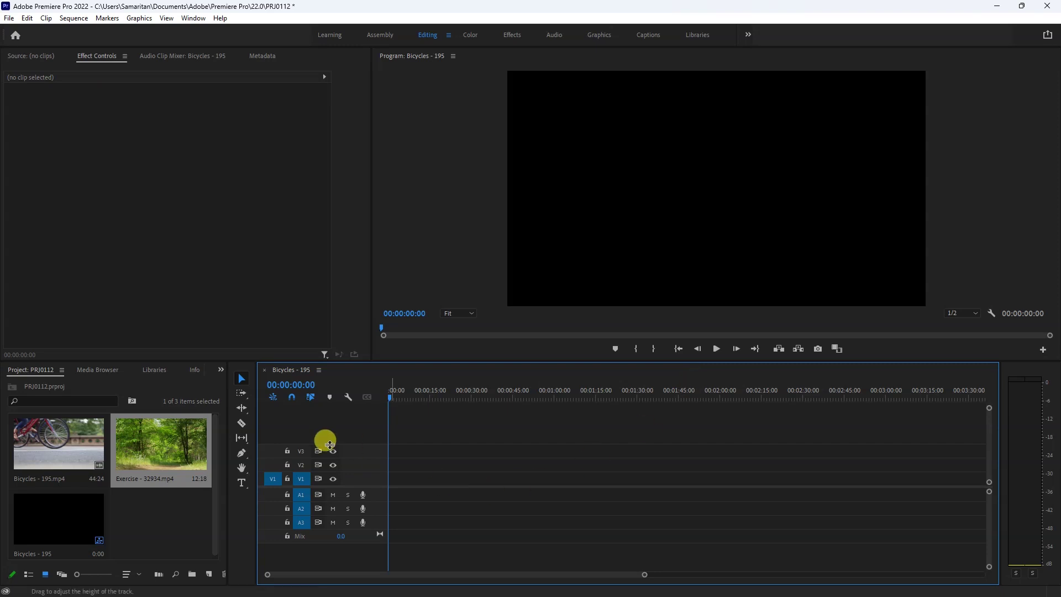
Place Exercise - 32934.mp4 at the start of track V1 and play it to preview
click(219, 466)
drag(219, 466, 391, 468)
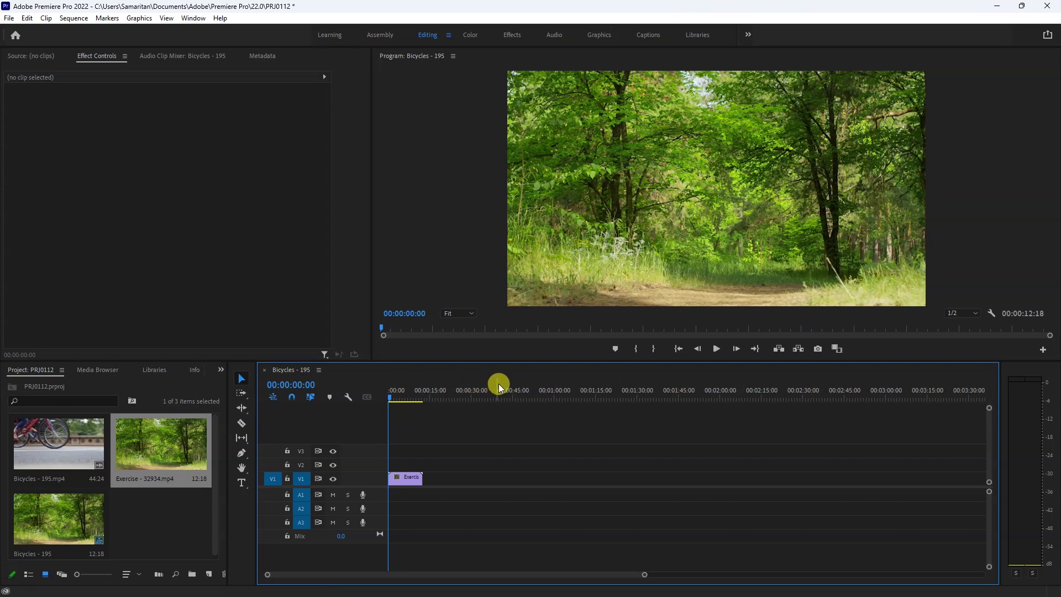
key(space)
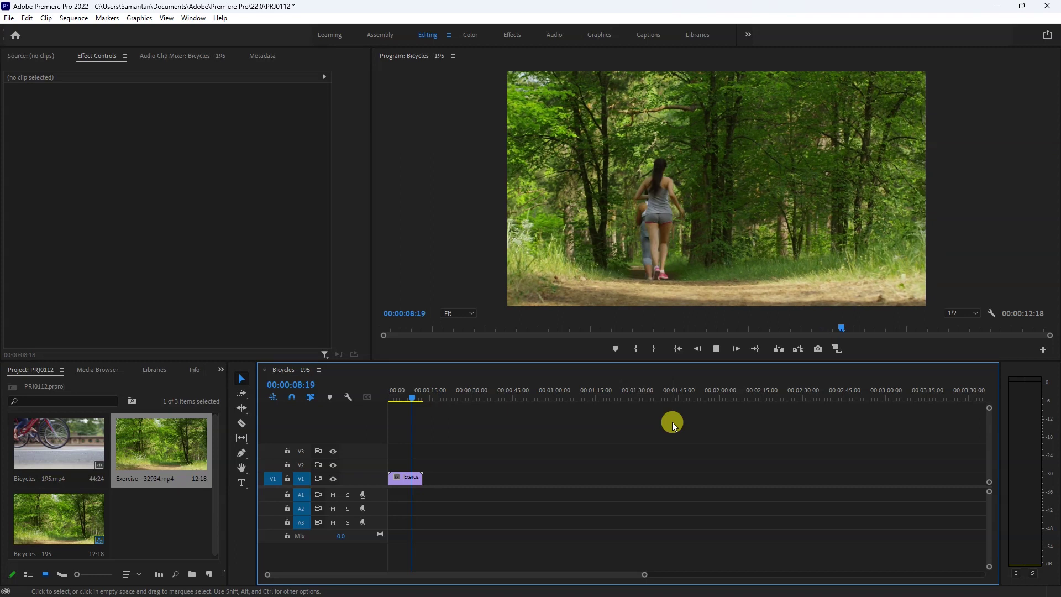
key(space)
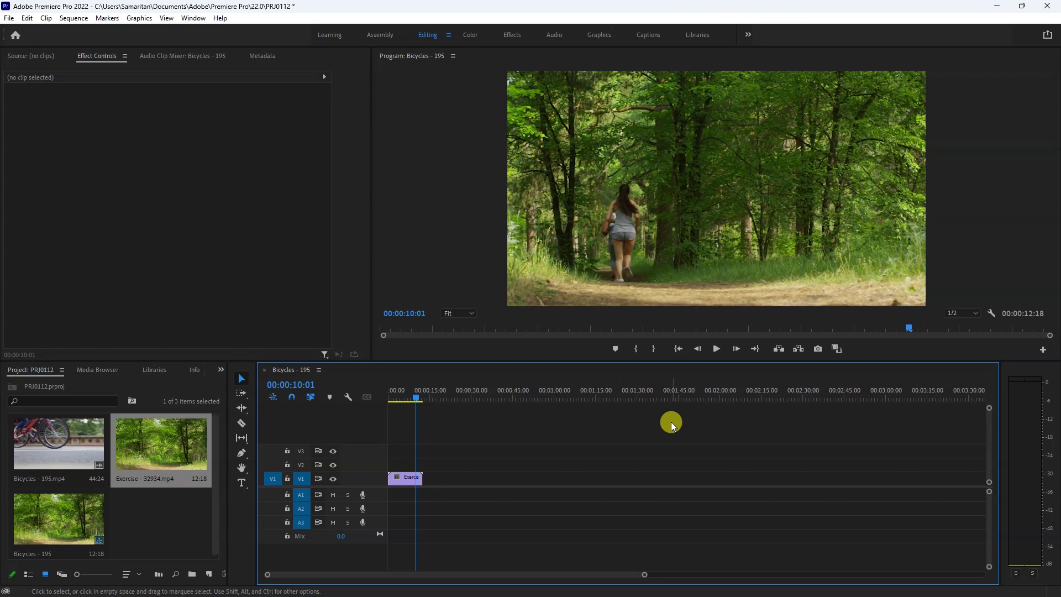
Bring the playhead back near the start, select the Exercise clip, and zoom the timeline in
click(400, 480)
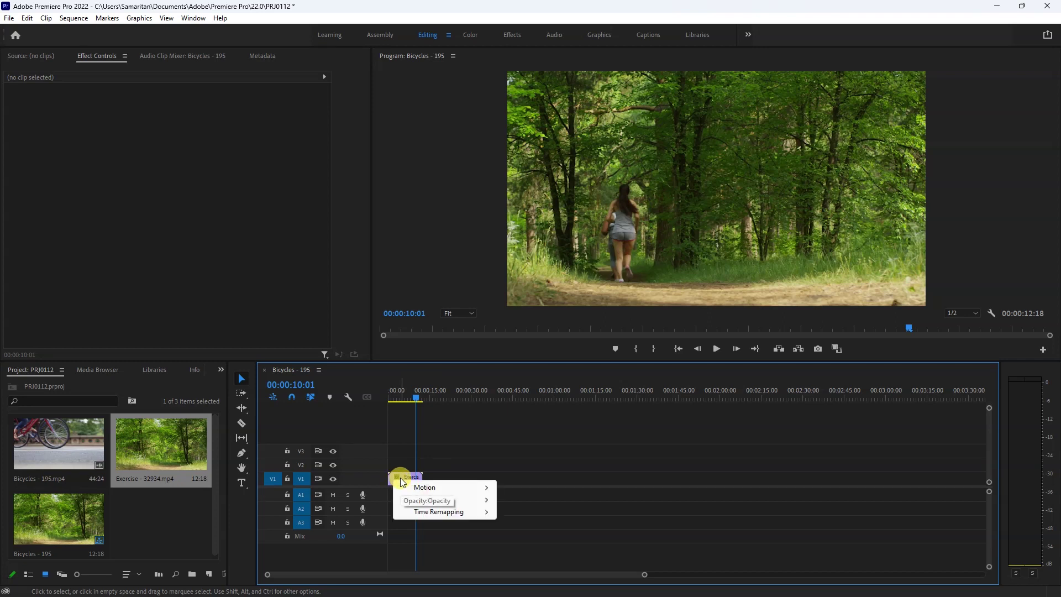
click(396, 455)
drag(404, 398, 391, 397)
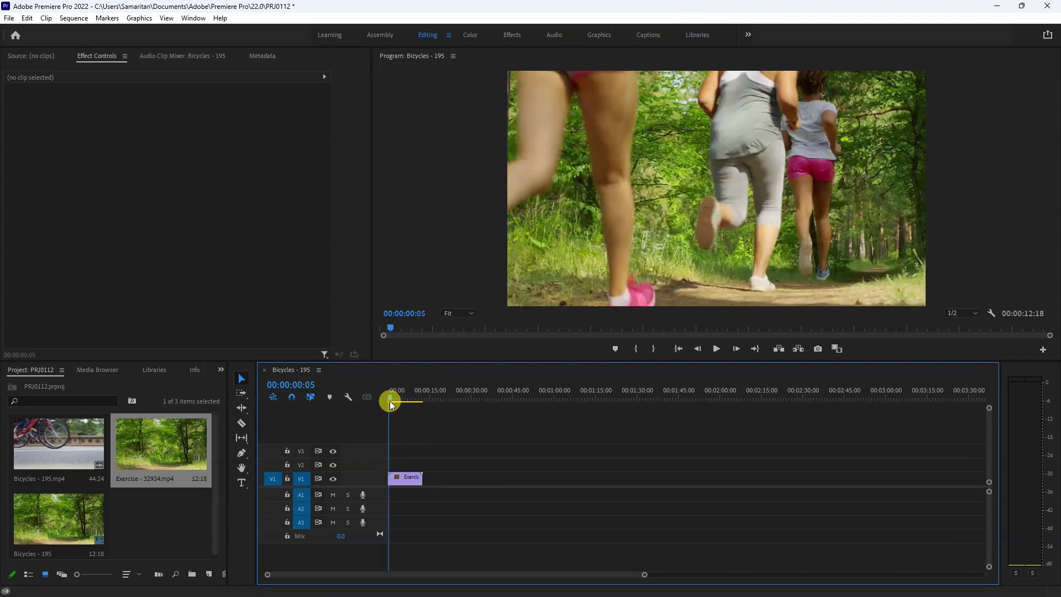
click(401, 480)
key(=)
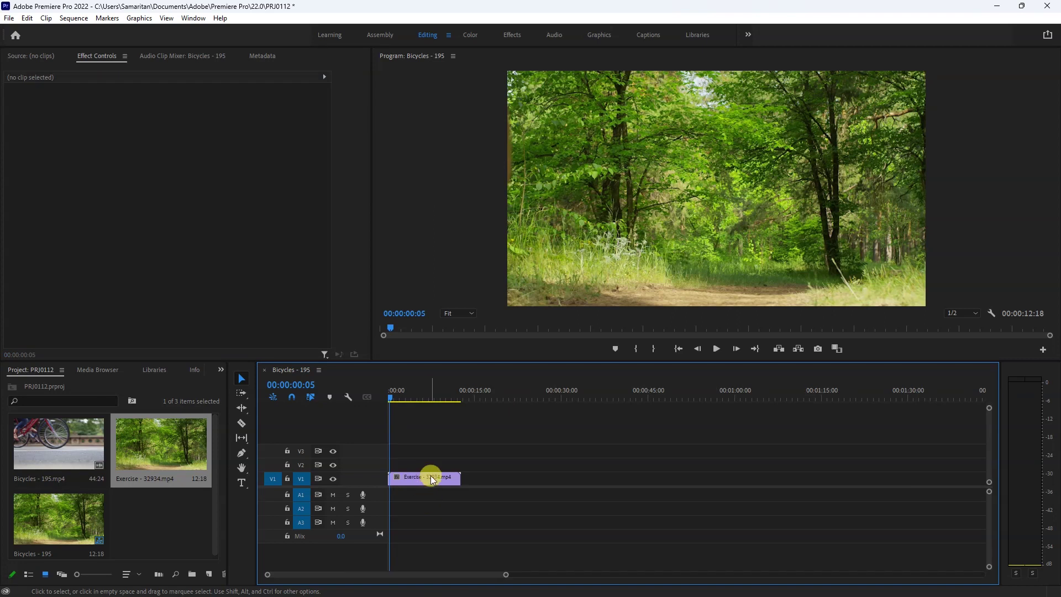
right_click(432, 478)
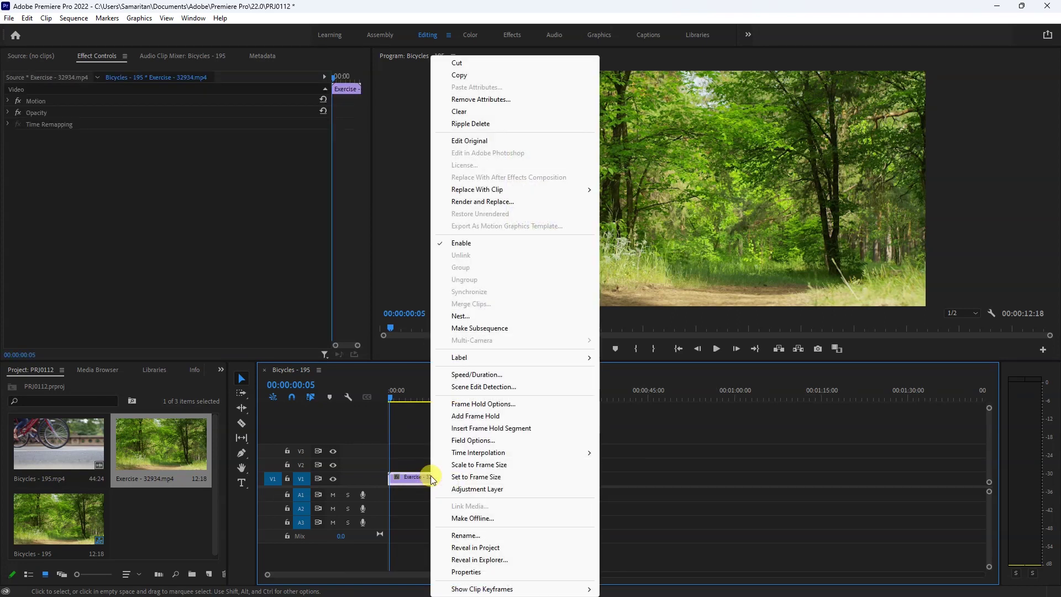
click(465, 374)
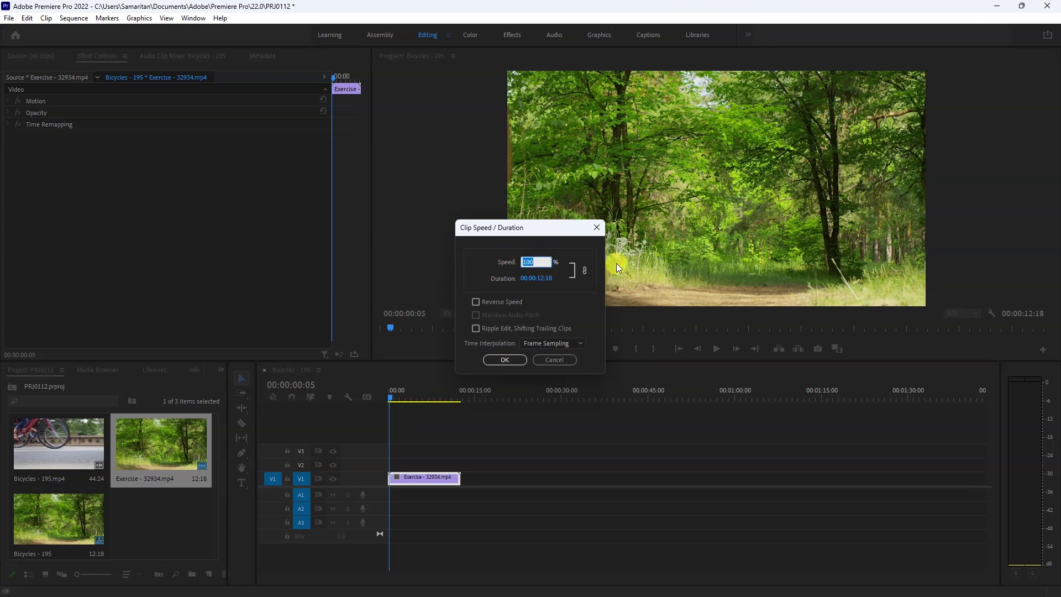
text(20)
click(514, 359)
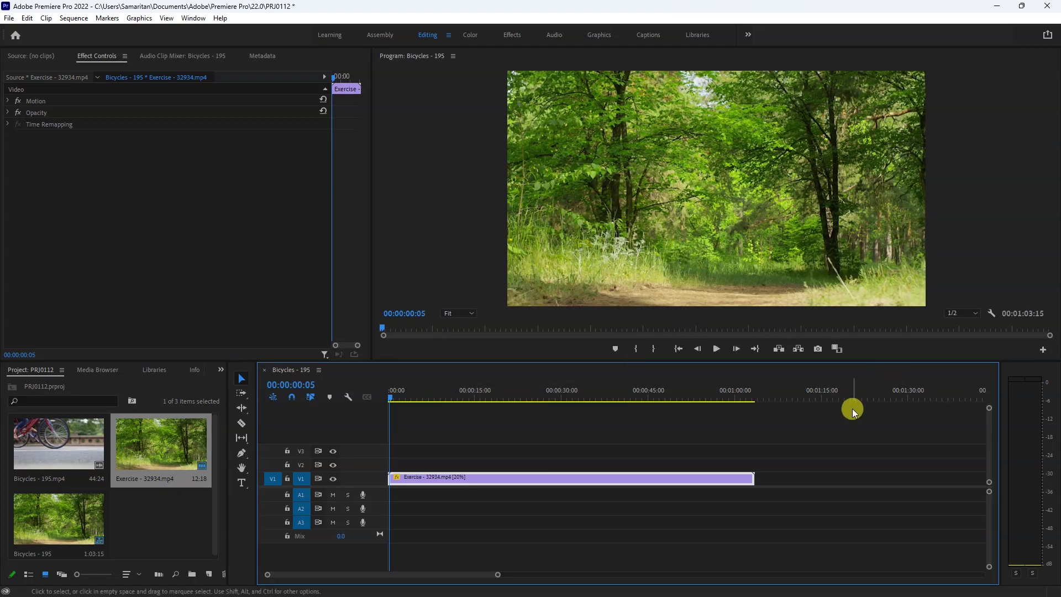
key(space)
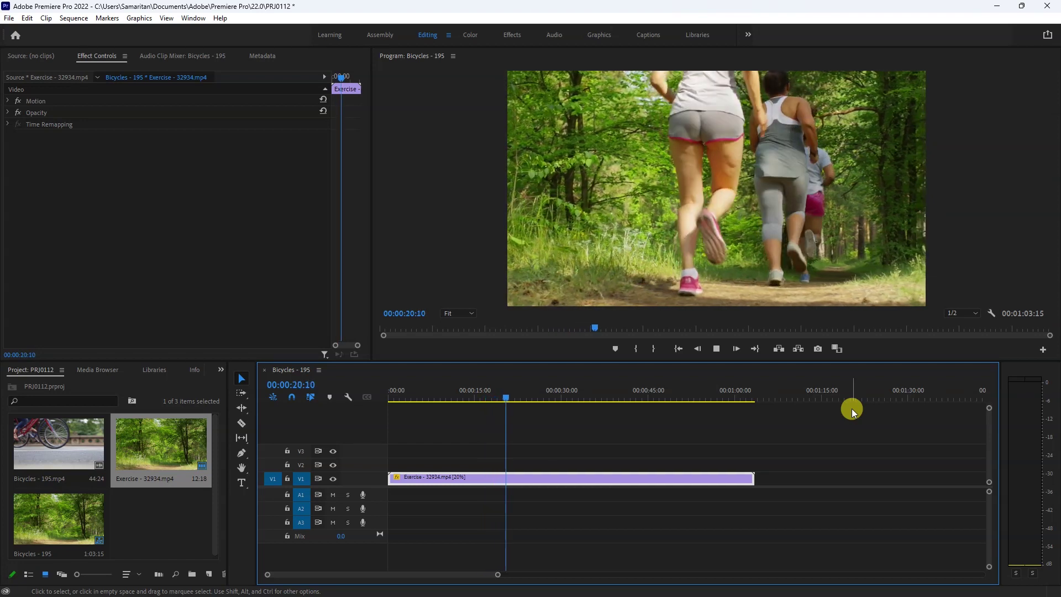
key(space)
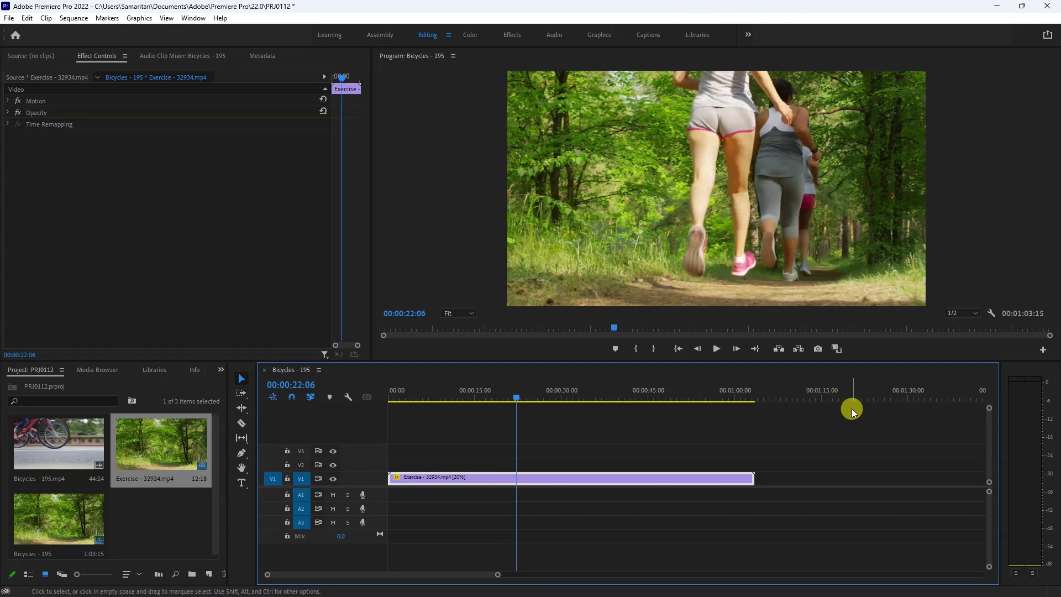
key(ctrl+z)
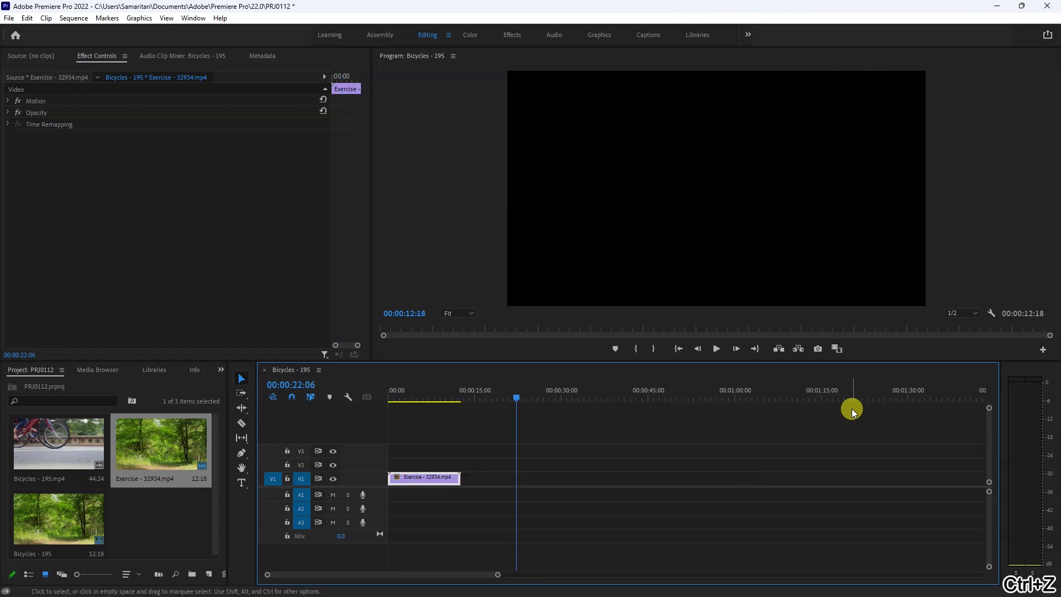
mouse_move(393, 396)
mouse_down()
mouse_move(420, 403)
mouse_move(395, 397)
mouse_up()
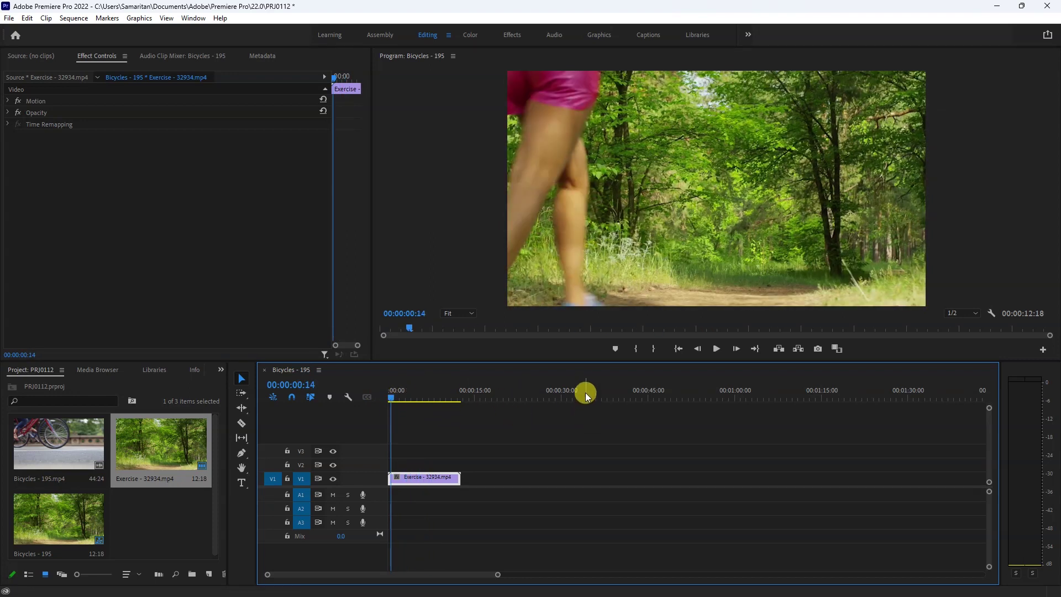
click(588, 422)
In the Effects workspace, drag Video Effects > Time > Timewarp onto the Exercise clip in V1
click(512, 34)
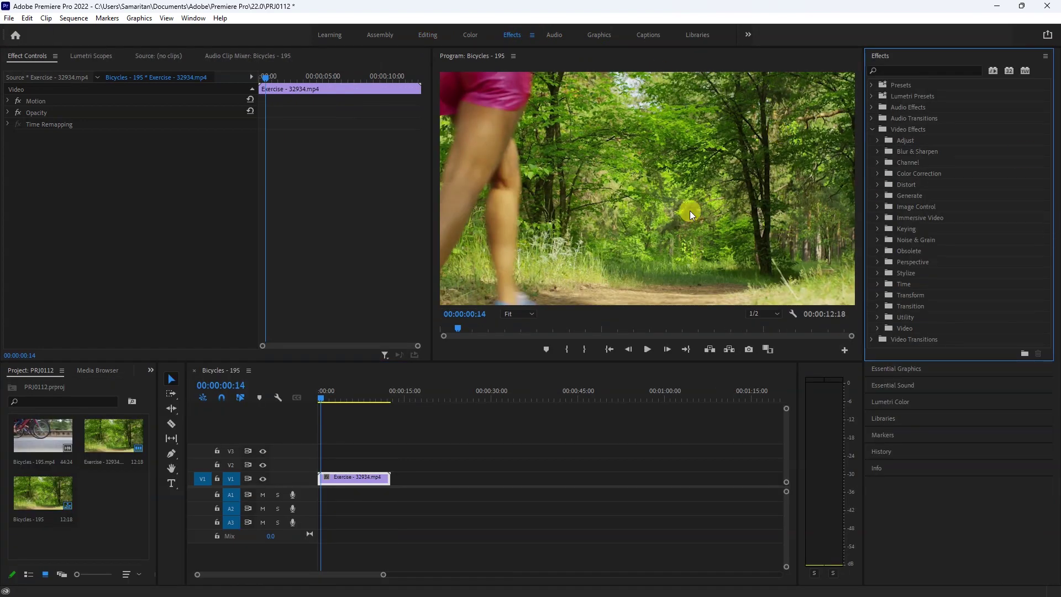
click(873, 130)
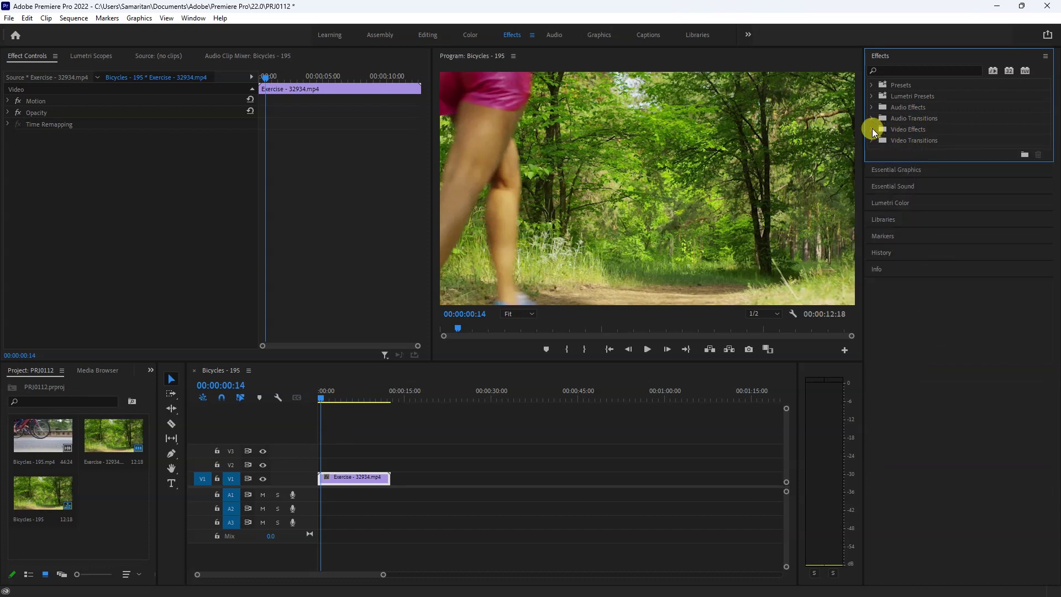
click(872, 132)
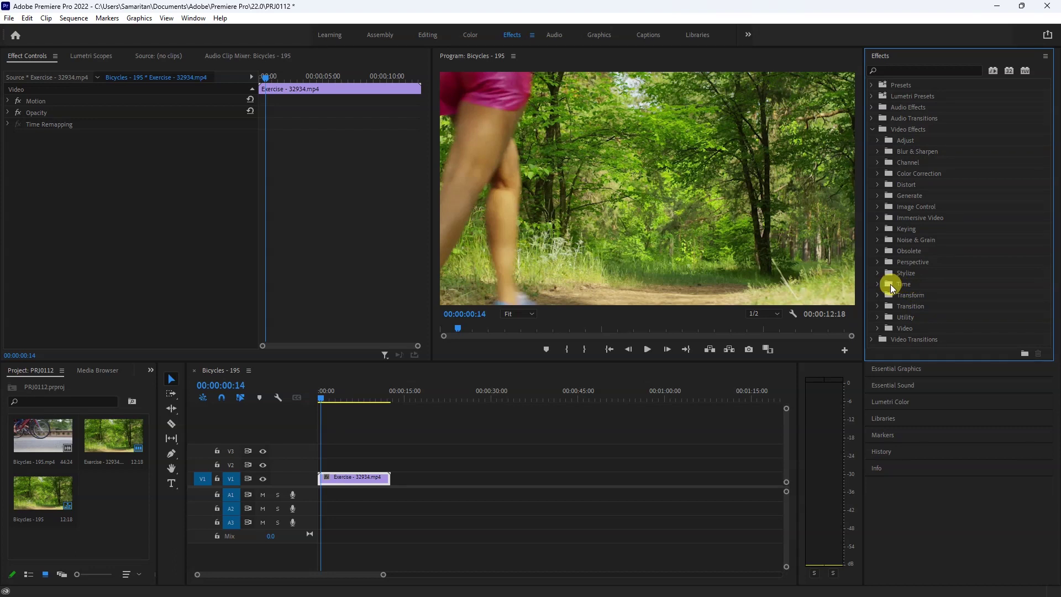
click(879, 284)
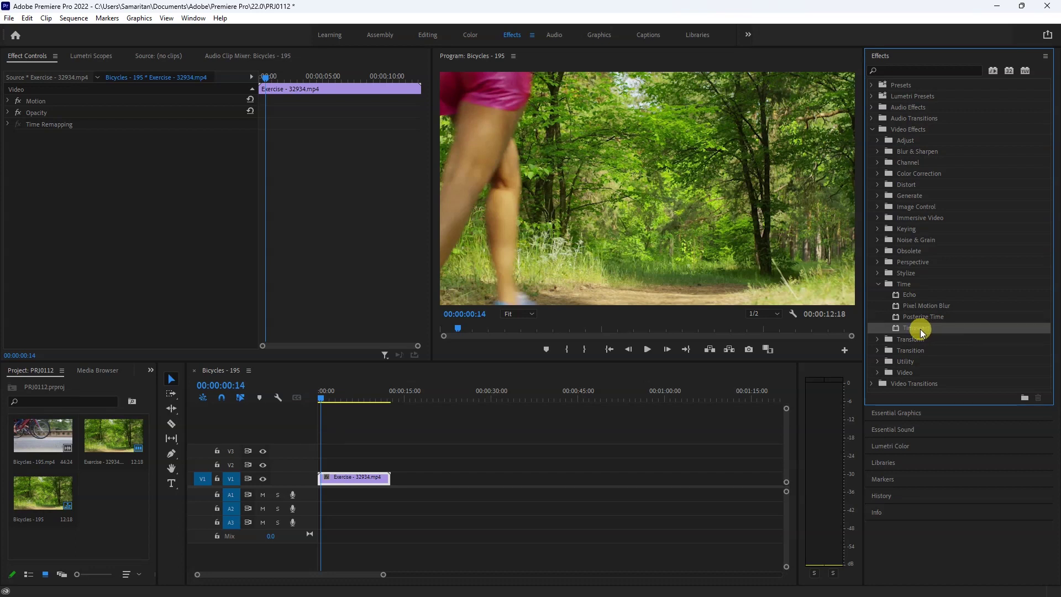
drag(921, 331, 379, 482)
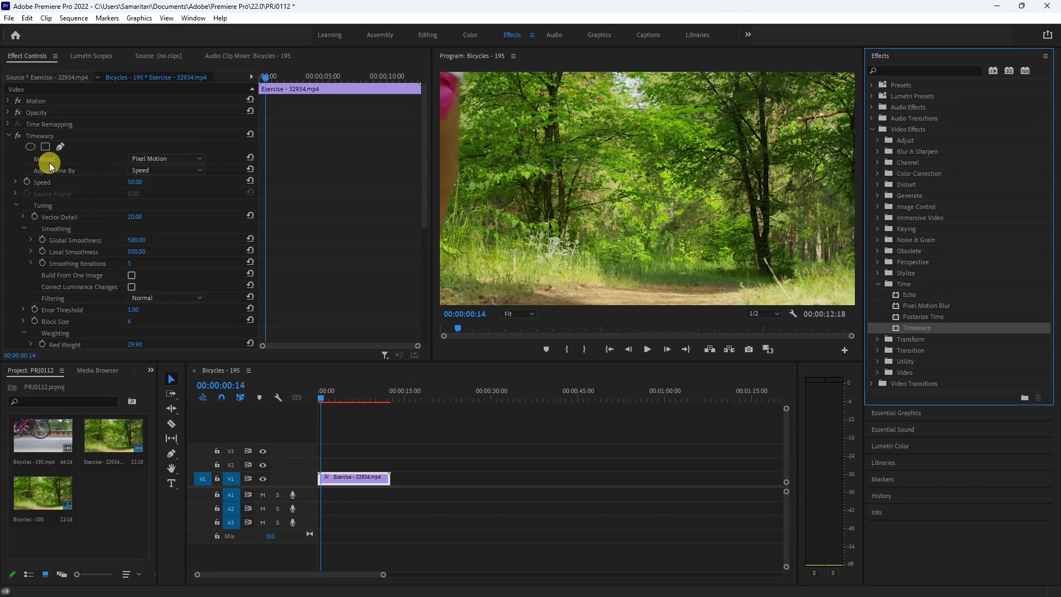
Change the Exercise clip's Timewarp speed from 50.00 to 20.00, keeping Pixel Motion as the method
click(198, 158)
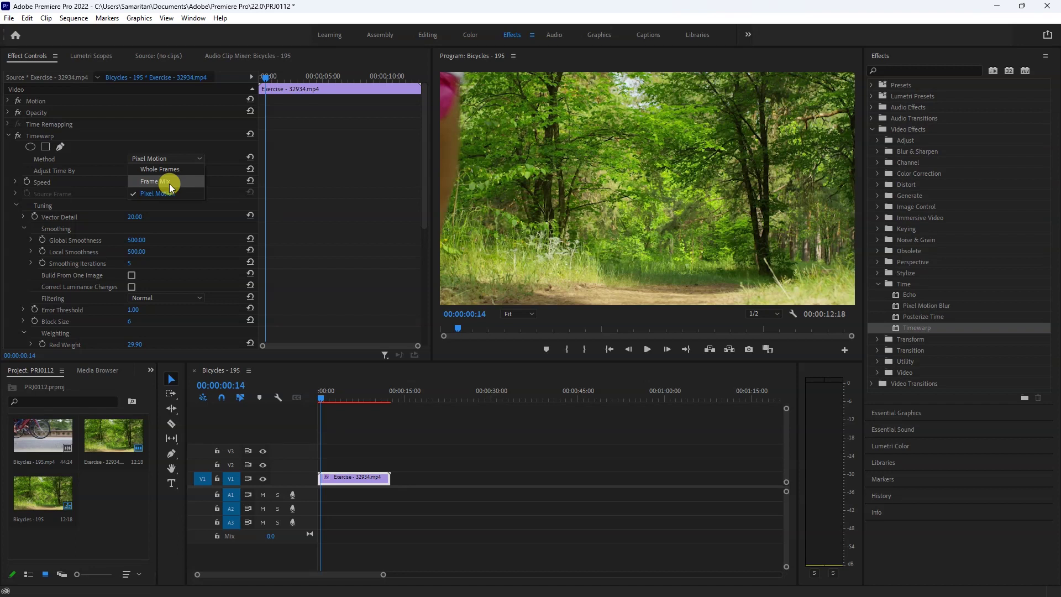
click(89, 195)
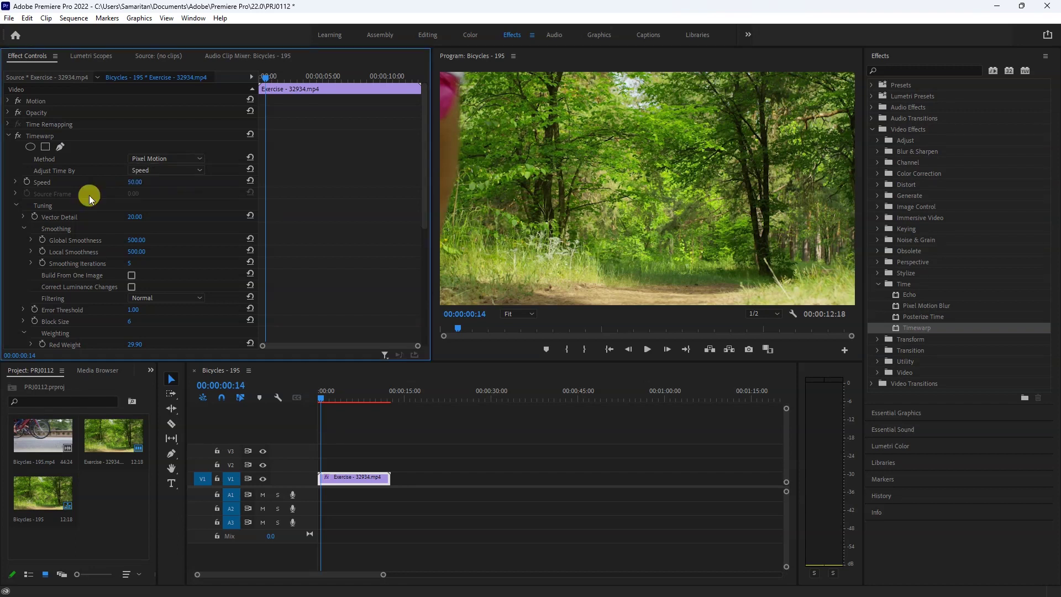
click(139, 183)
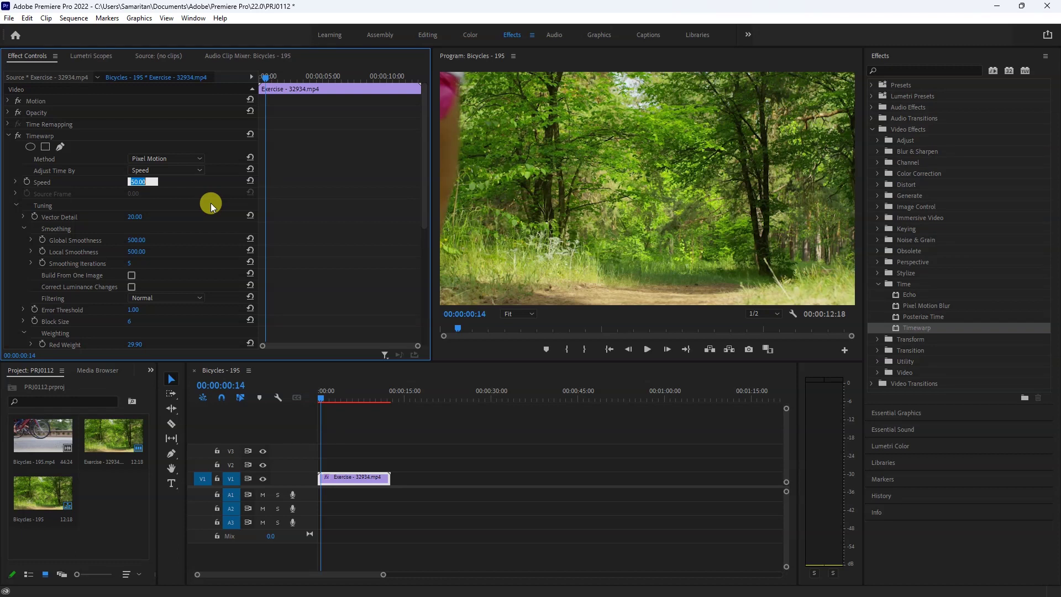
click(136, 182)
drag(136, 181, 125, 184)
text(2)
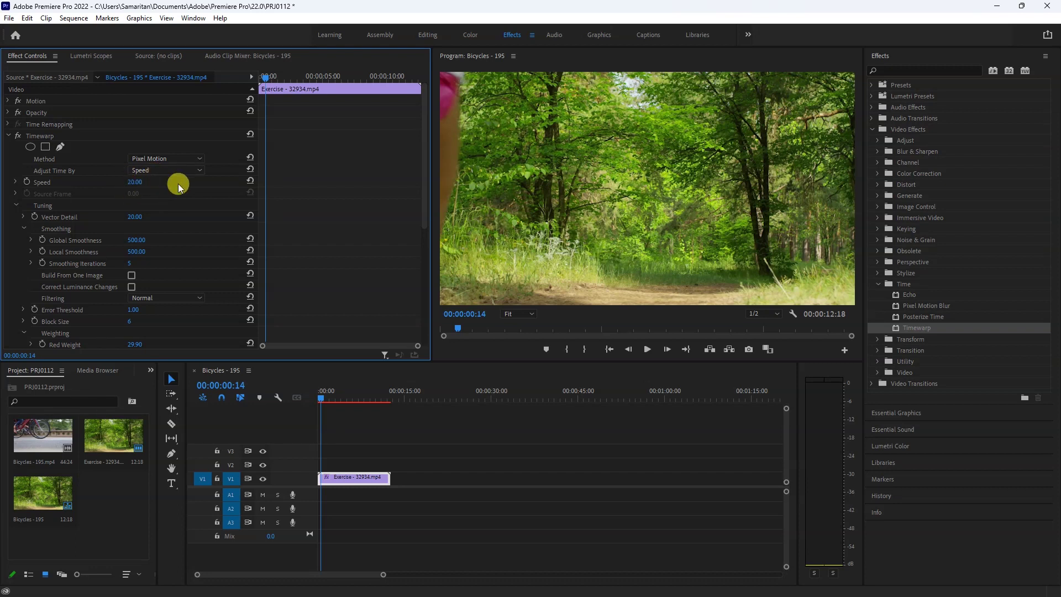
key(Return)
Jump to the sequence start and scrub through the slowed Exercise clip
click(379, 383)
key(Home)
drag(320, 396, 316, 400)
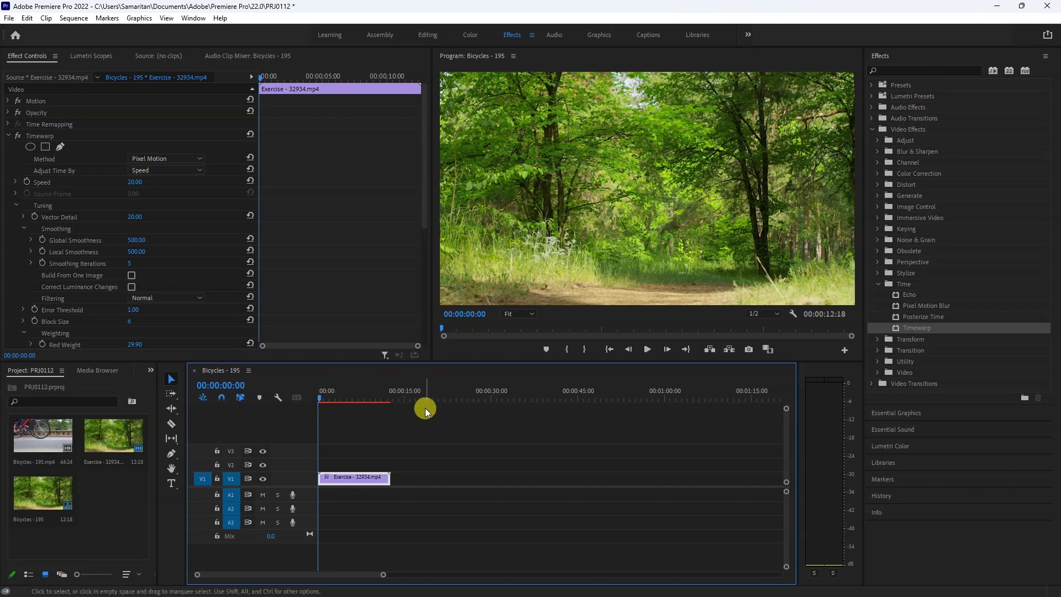
key(Return)
key(space)
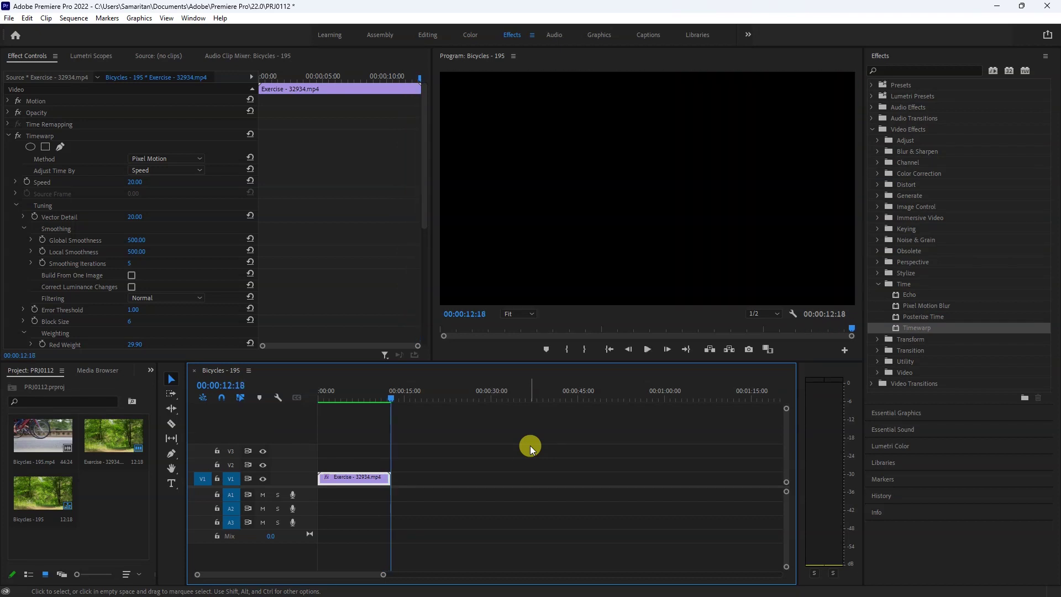
key(space)
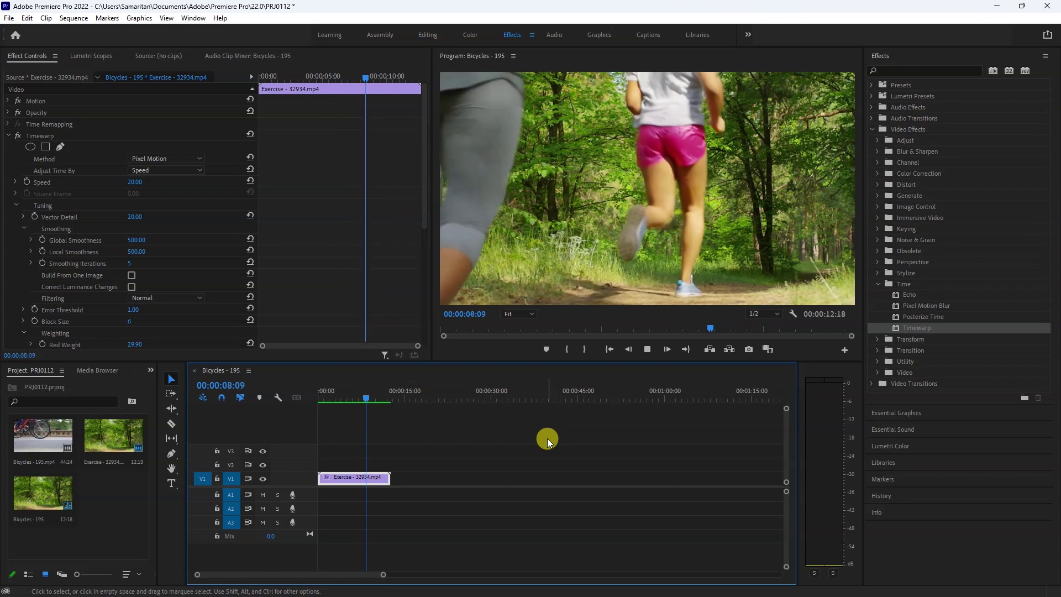
key(space)
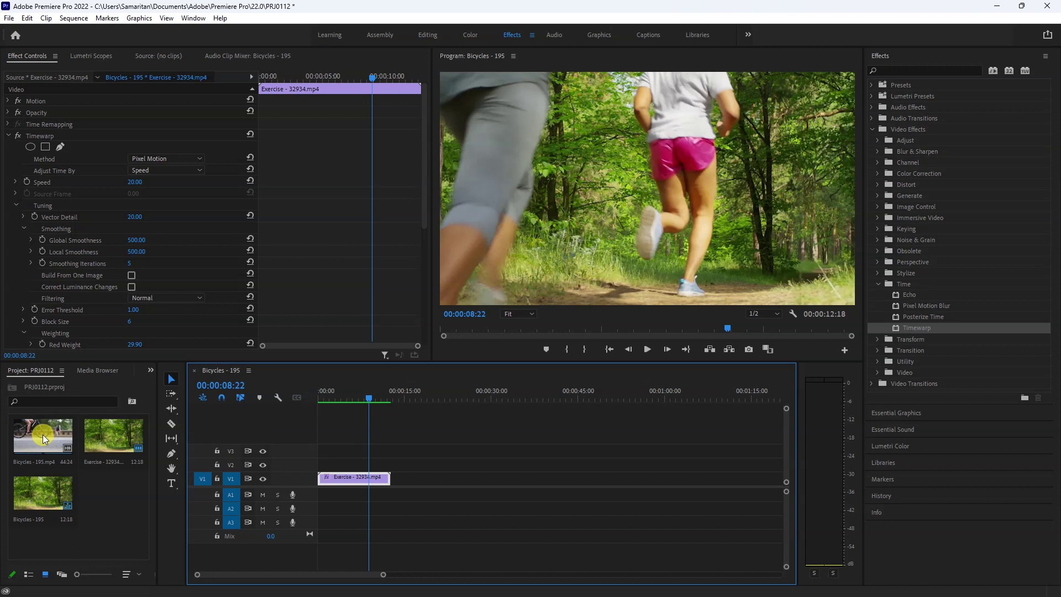
Place Bicycles - 195.mp4 after the Exercise clip on V1 and play it briefly
drag(39, 450, 432, 497)
mouse_move(433, 404)
mouse_down()
mouse_move(449, 410)
mouse_move(436, 409)
mouse_up()
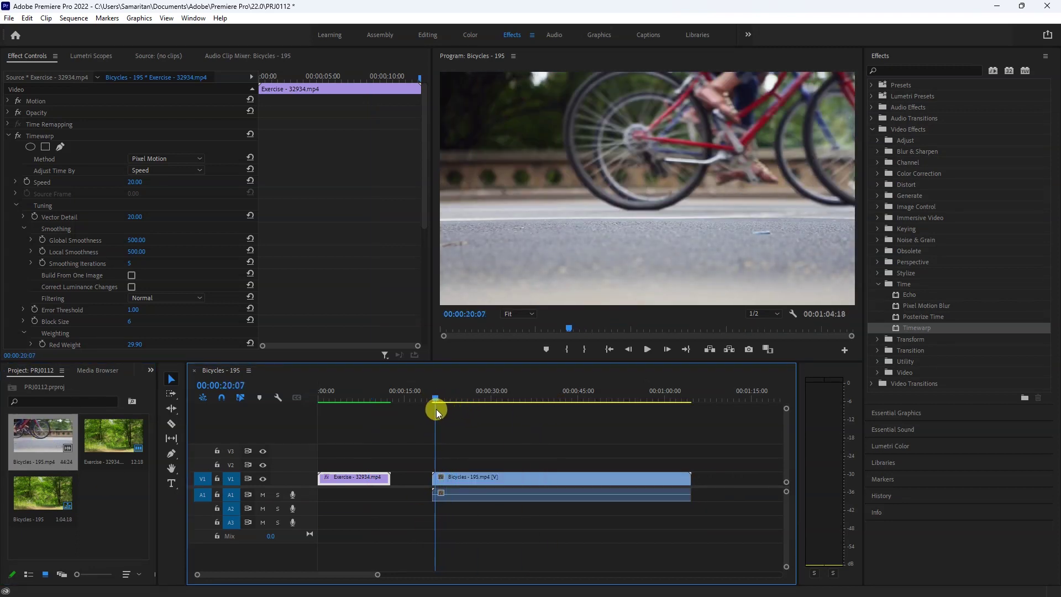
key(space)
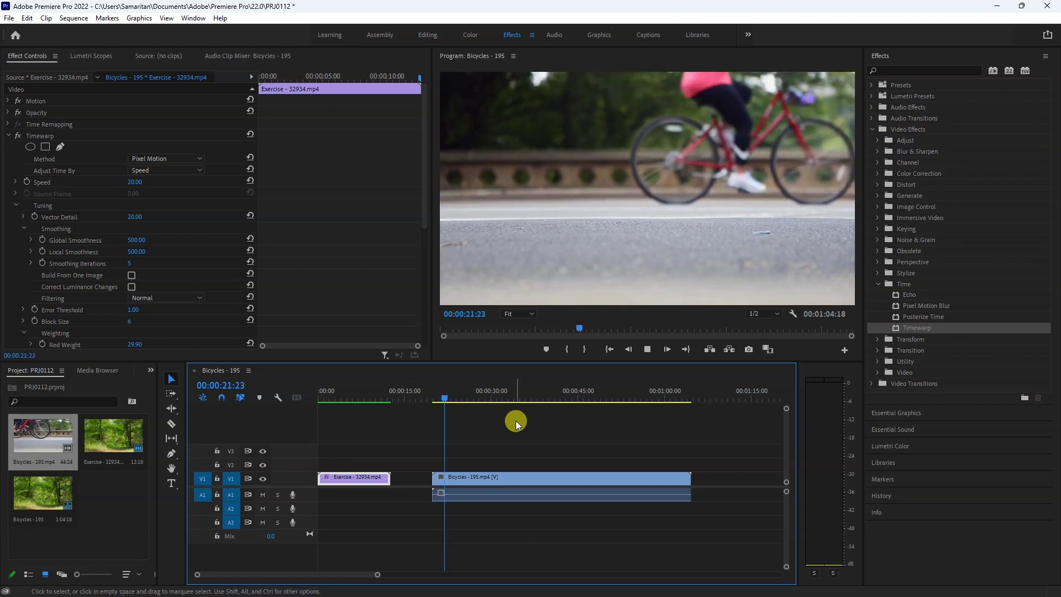
key(space)
Apply Timewarp to the Bicycles clip at speed 20 with Pixel Motion, then render
drag(926, 331, 516, 481)
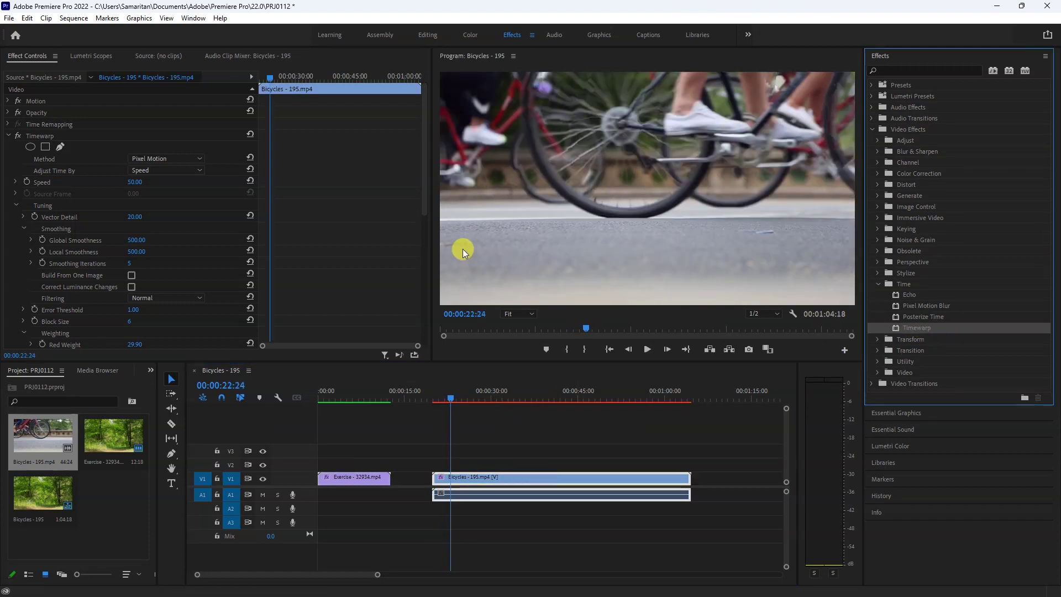
click(133, 184)
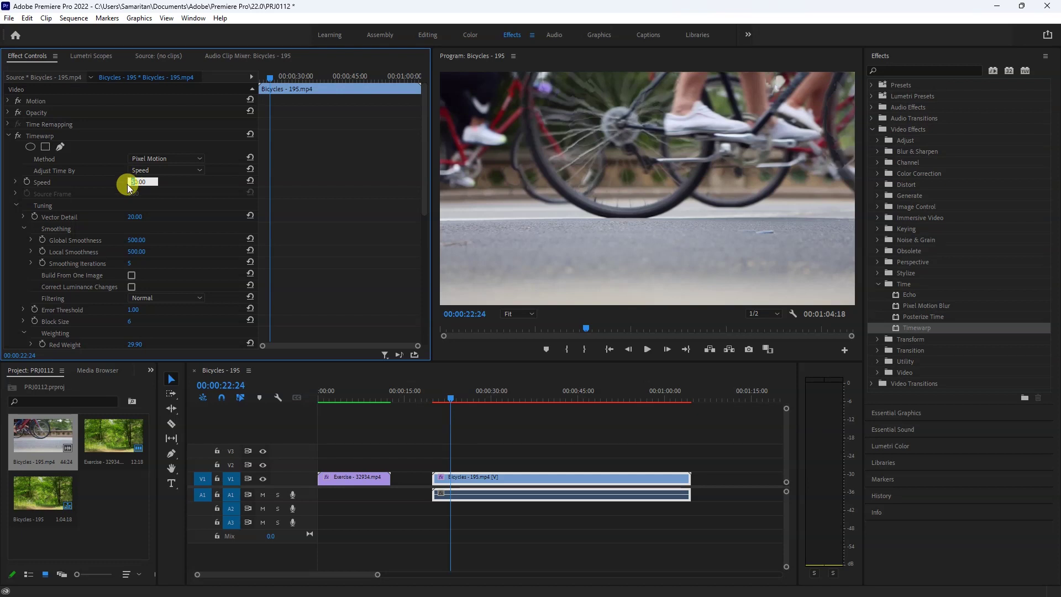
click(177, 159)
click(175, 194)
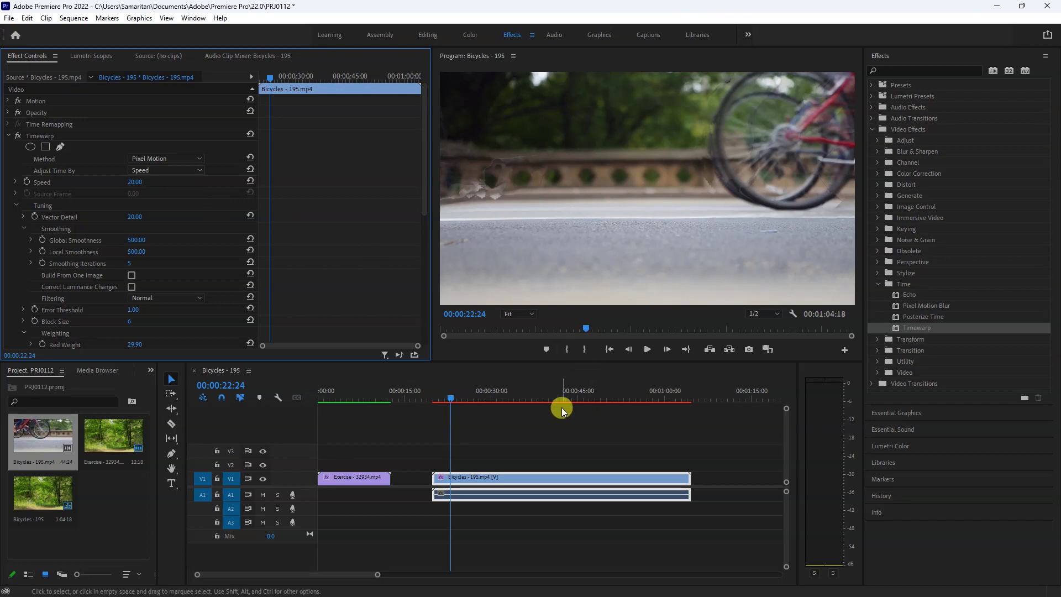
key(Return)
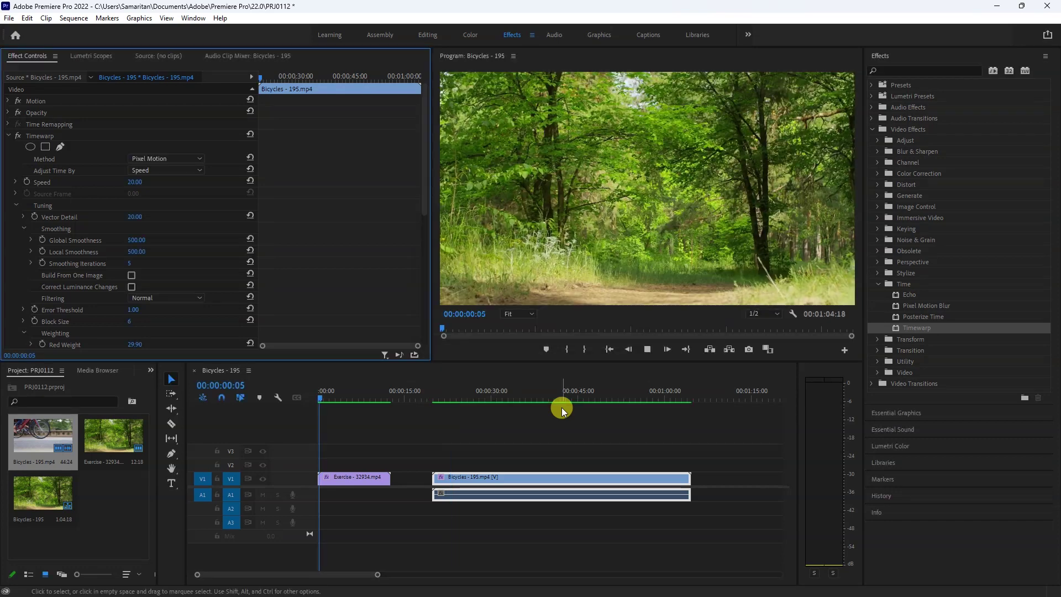
Play back the rendered 20% Bicycles clip from its start, skipping ahead before stopping
click(434, 392)
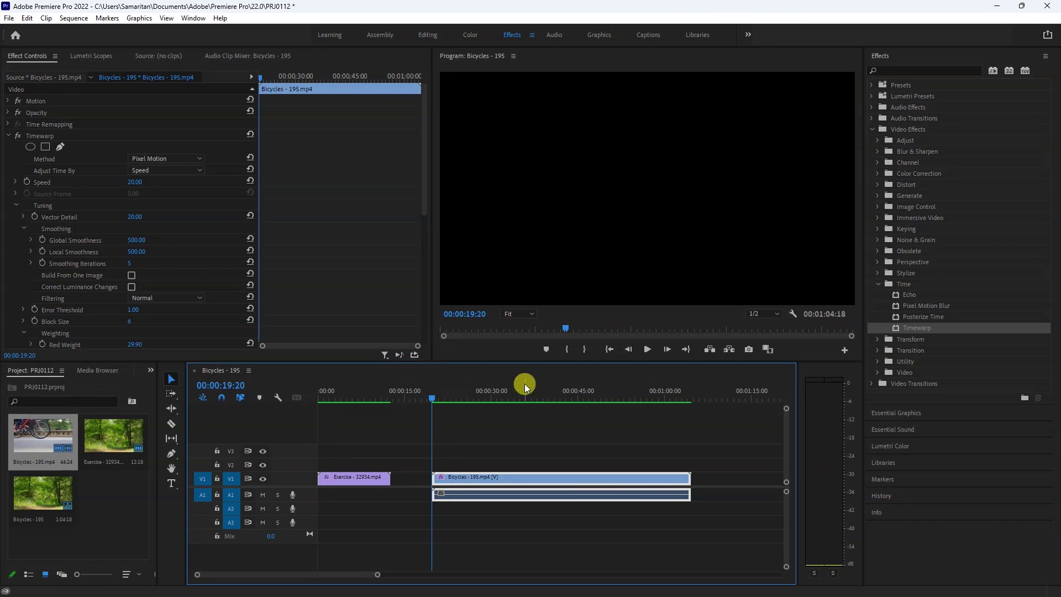
key(space)
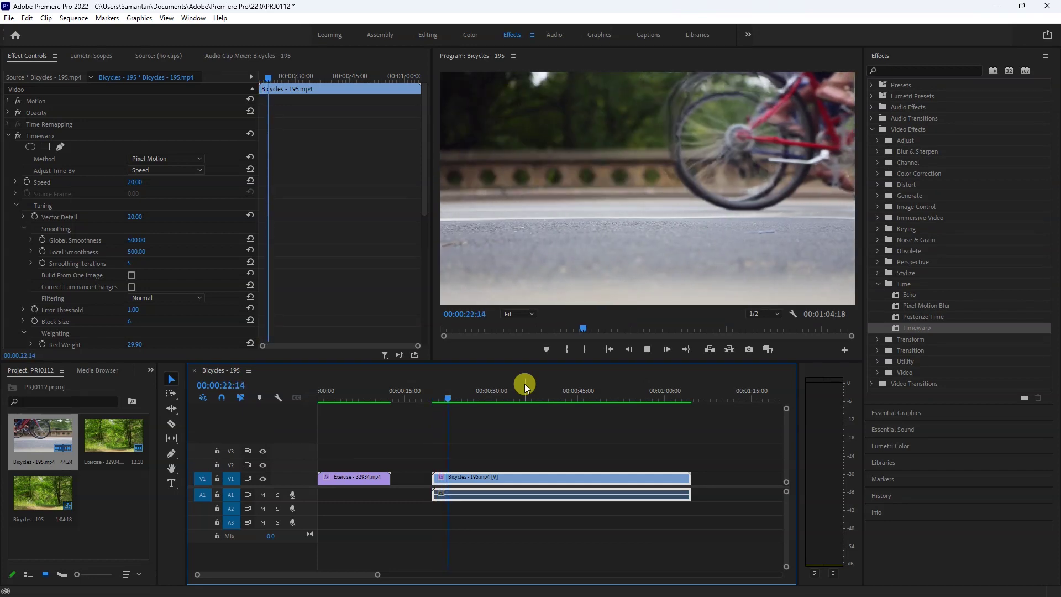
click(684, 323)
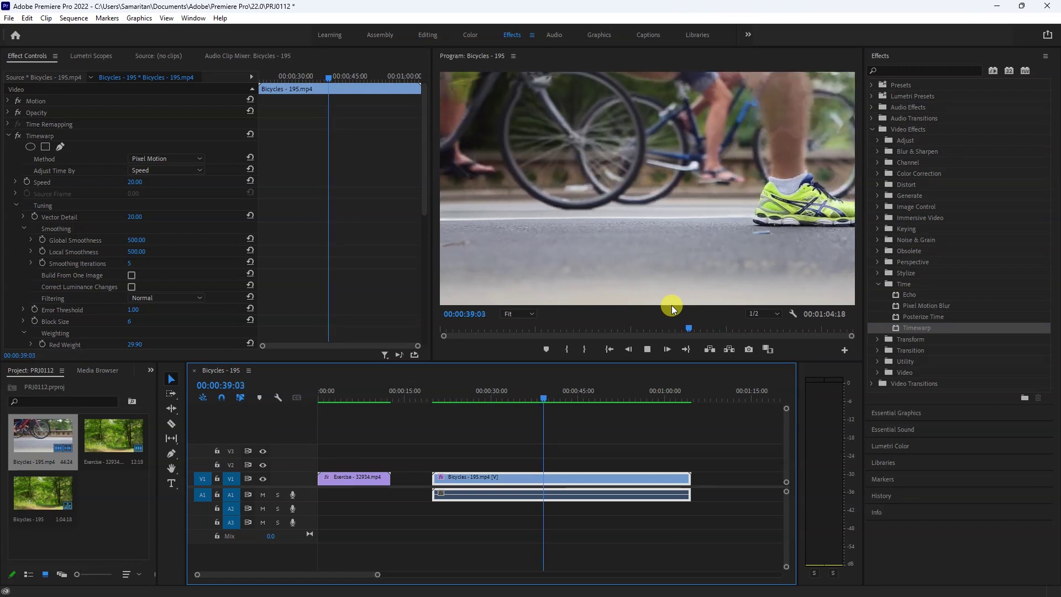
key(space)
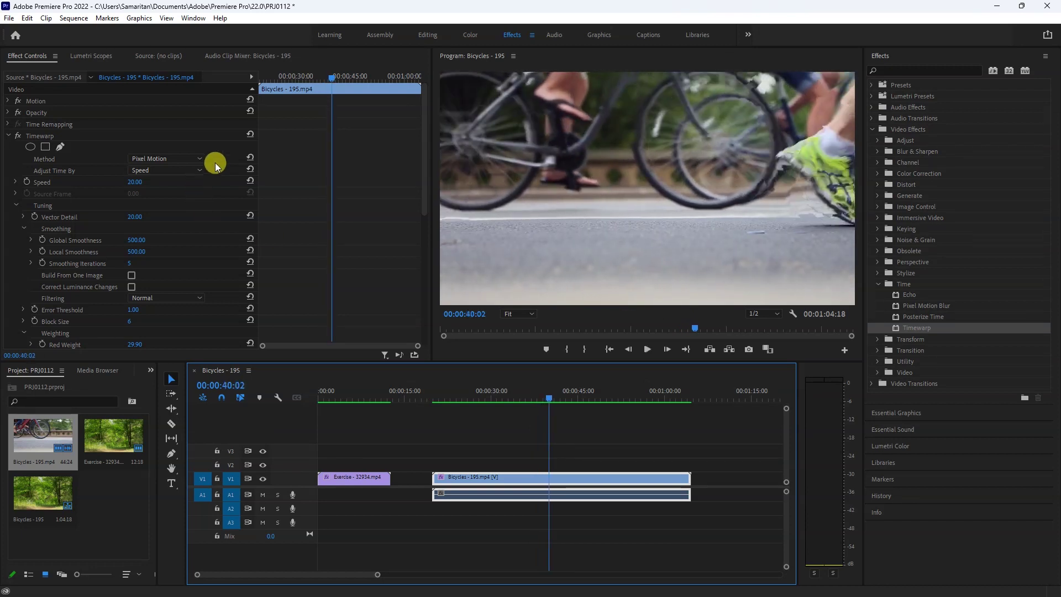
Switch the Bicycles clip's Timewarp method to Frame Mix and render the changed section
click(174, 159)
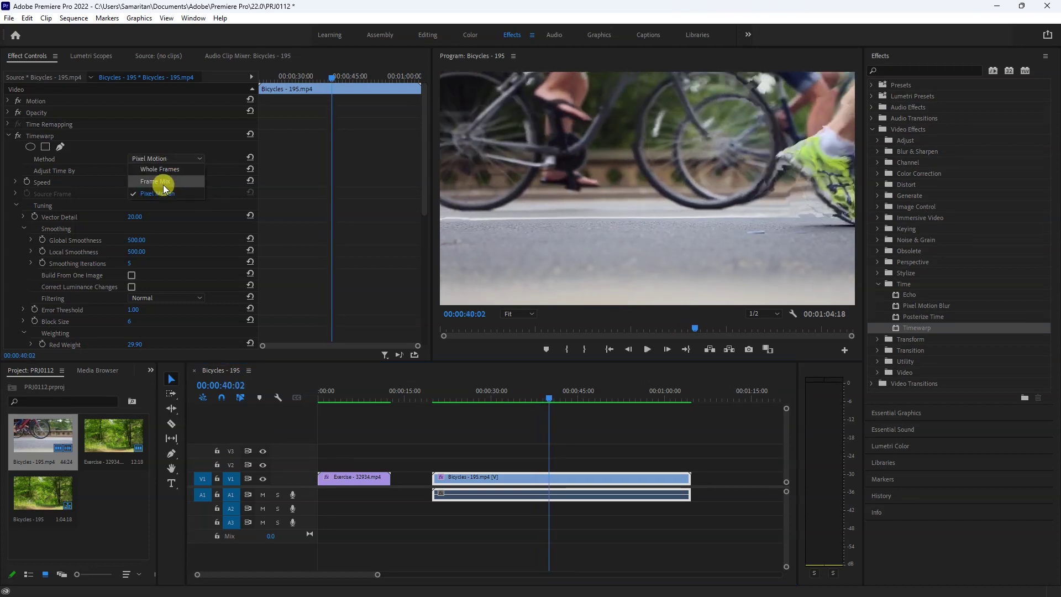
click(163, 182)
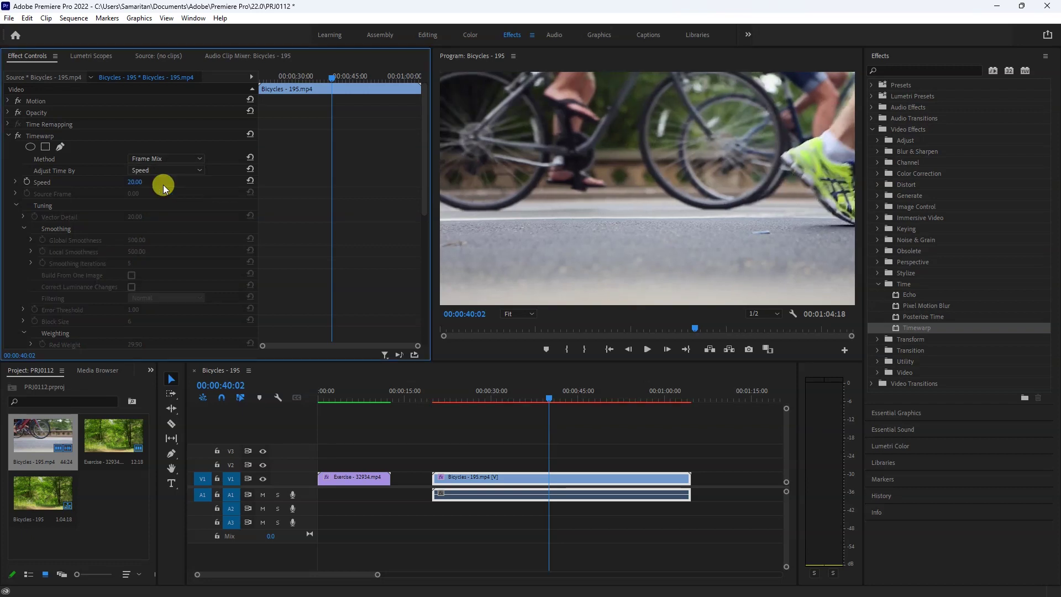
click(438, 400)
key(Return)
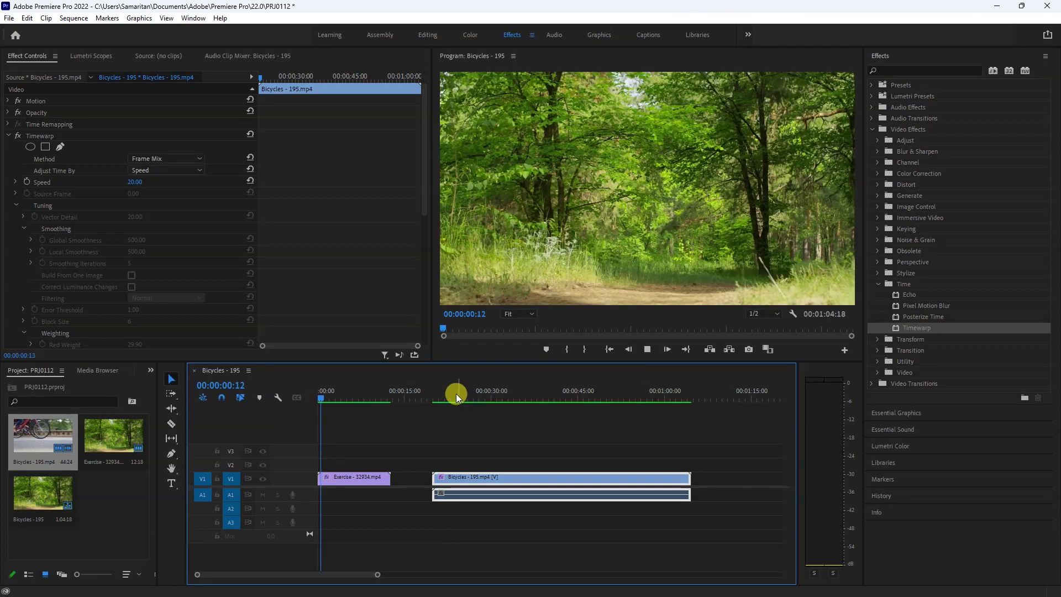
Play the Frame Mix result from near the Bicycles clip start
click(436, 395)
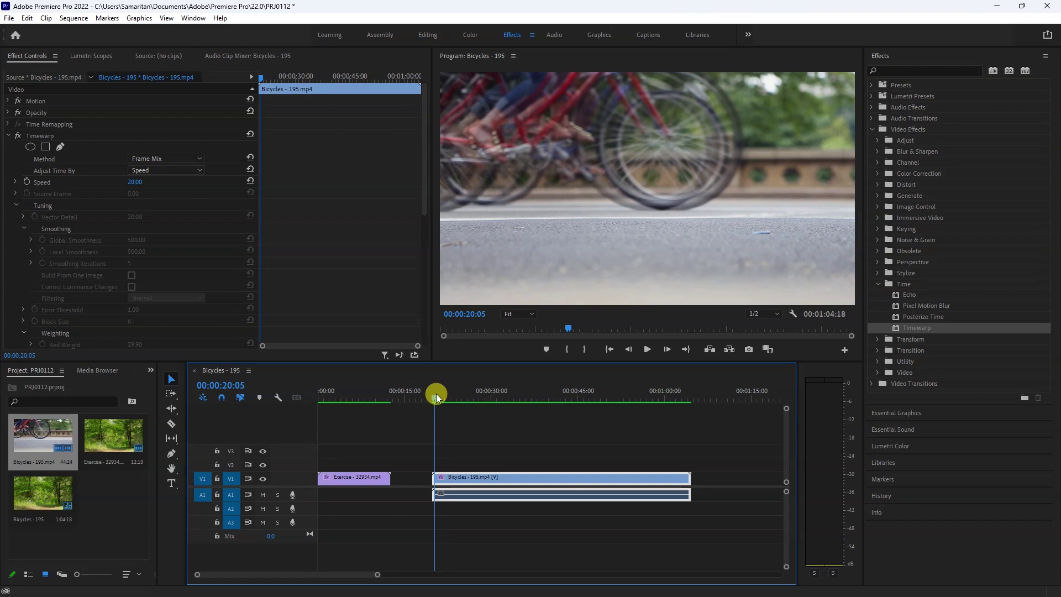
key(space)
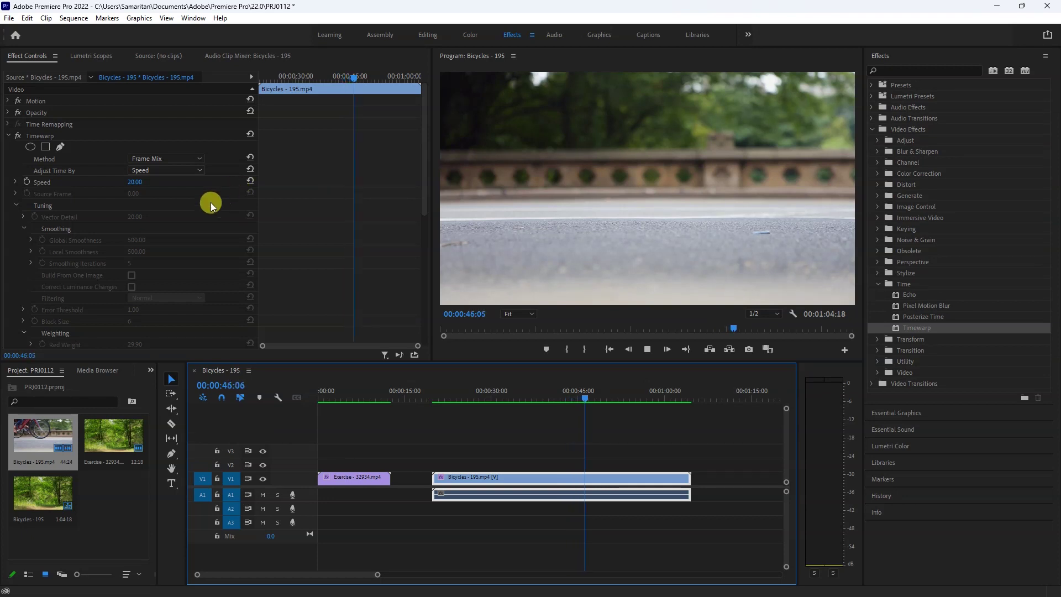
click(441, 397)
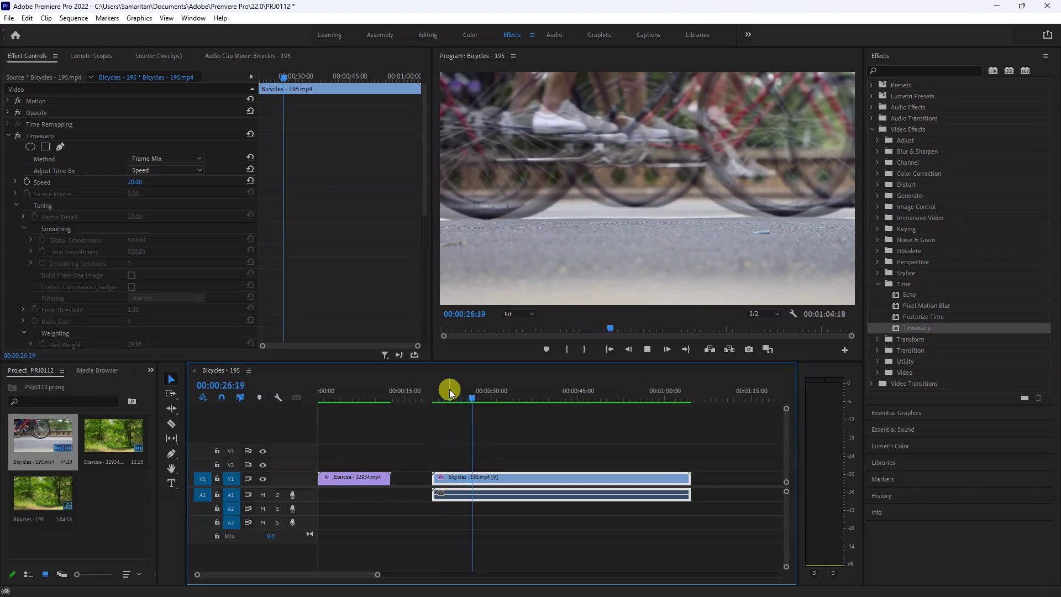
Stop playback and tick Enable Motion Blur in the Bicycles clip's Timewarp, Shutter Control on Automatic
key(space)
scroll(107, 197, down, 1)
scroll(107, 197, down, 1)
scroll(146, 206, down, 3)
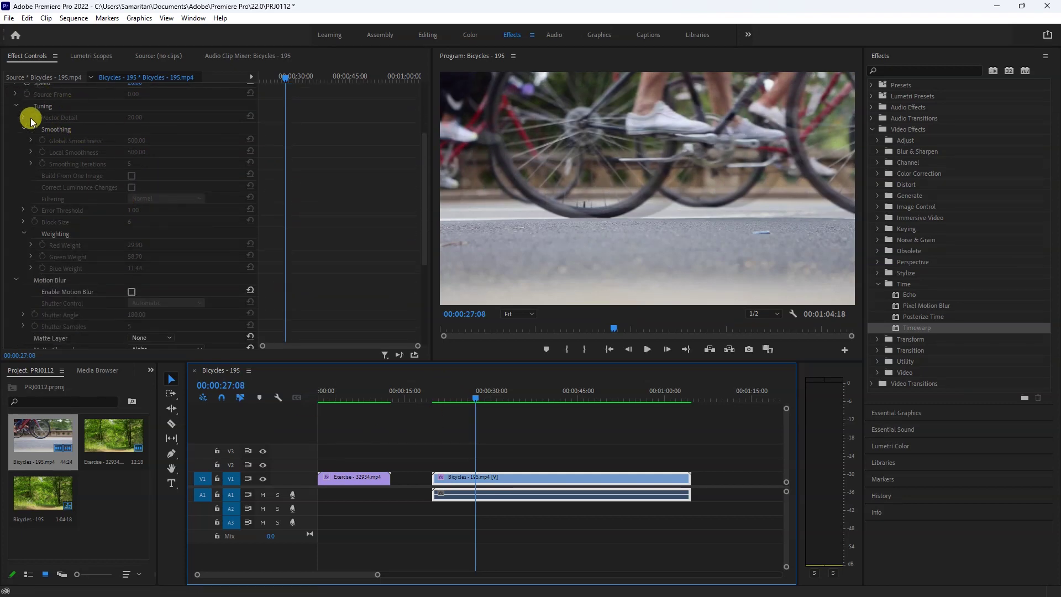
scroll(161, 226, down, 1)
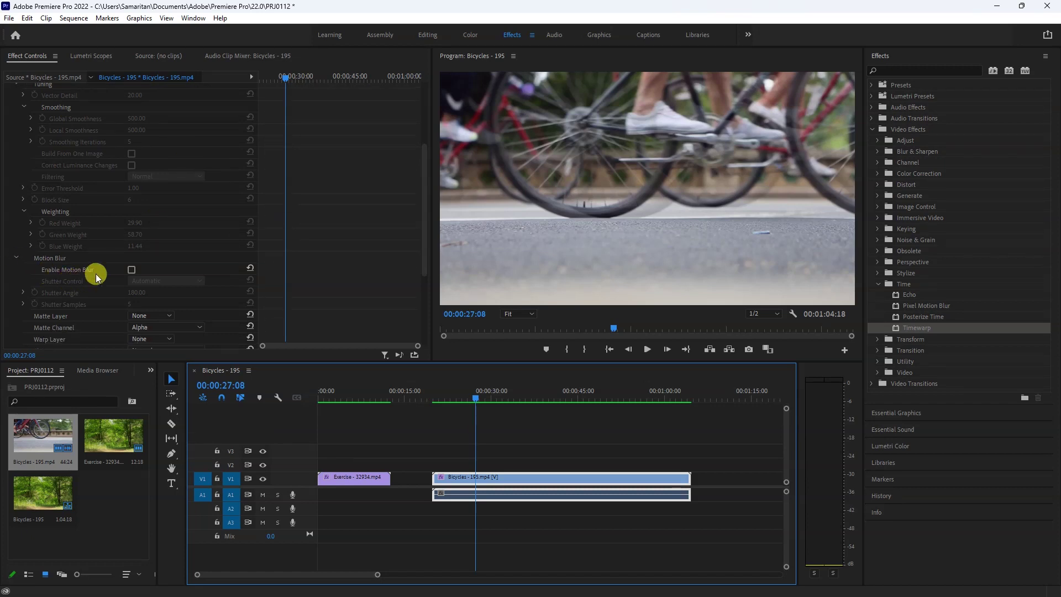
scroll(104, 243, down, 1)
scroll(134, 248, down, 1)
scroll(128, 247, down, 2)
click(131, 224)
click(131, 225)
click(131, 225)
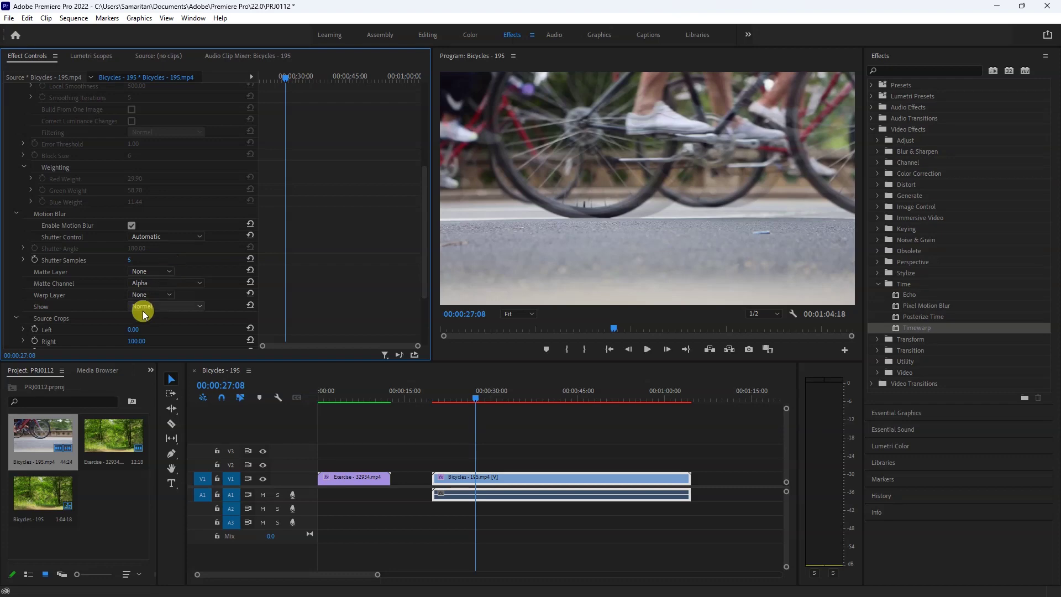
scroll(164, 255, down, 3)
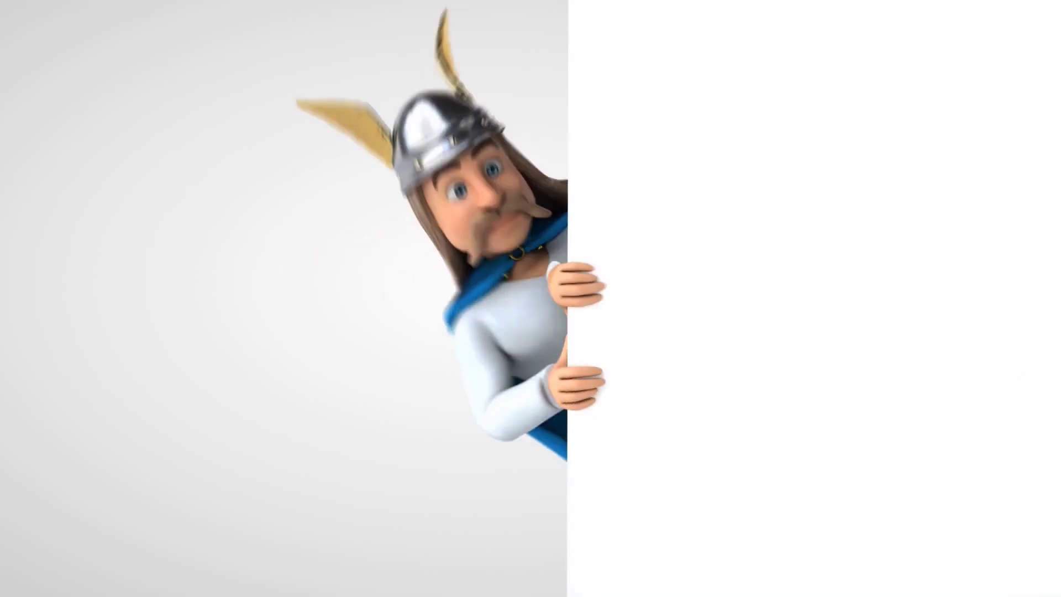